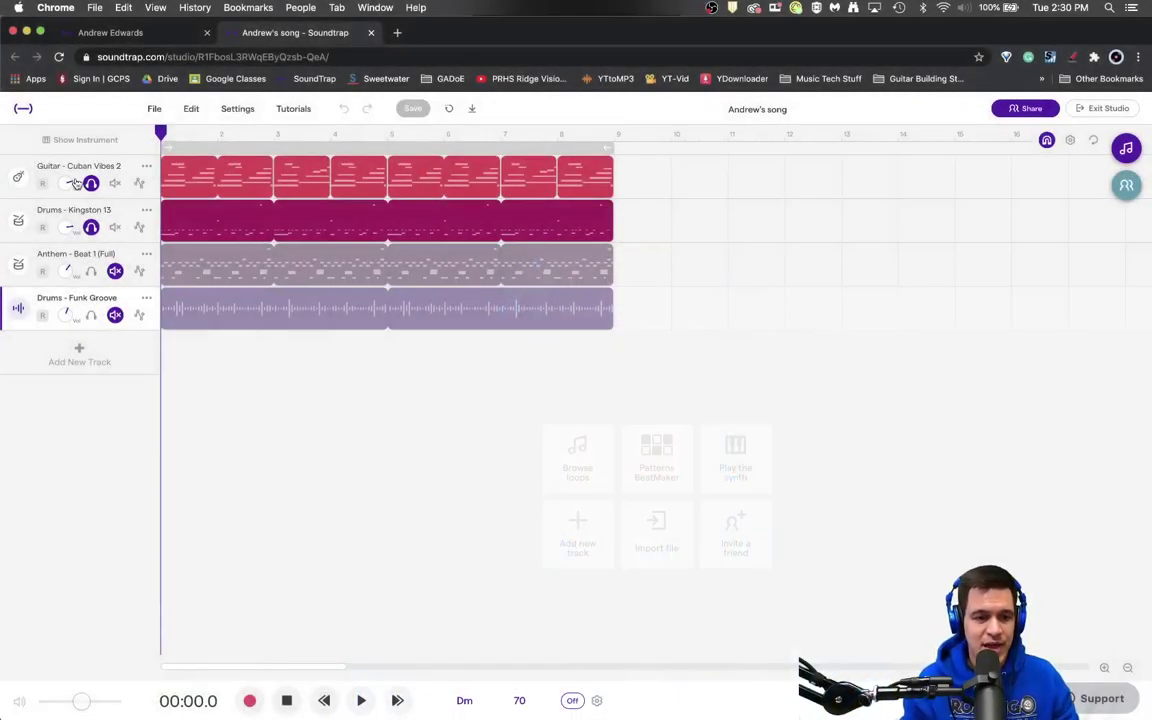
# Play the song's opening and stop playback at about 00:13.5.
pyautogui.click(359, 700)
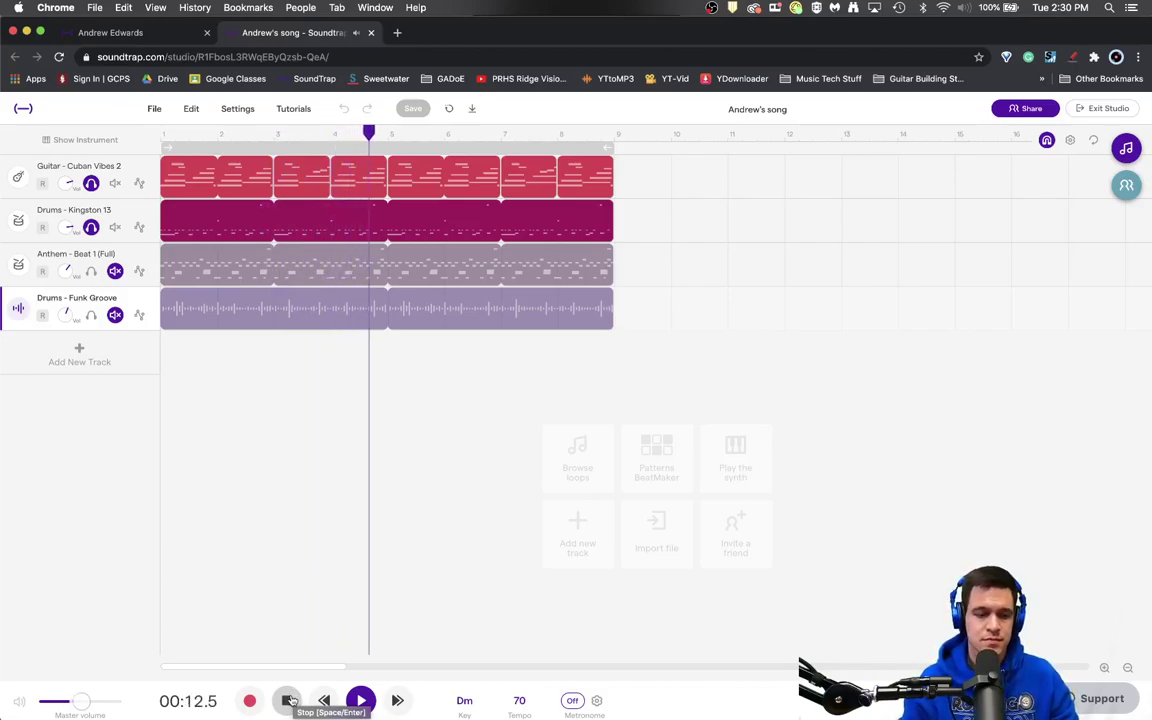
pyautogui.click(289, 701)
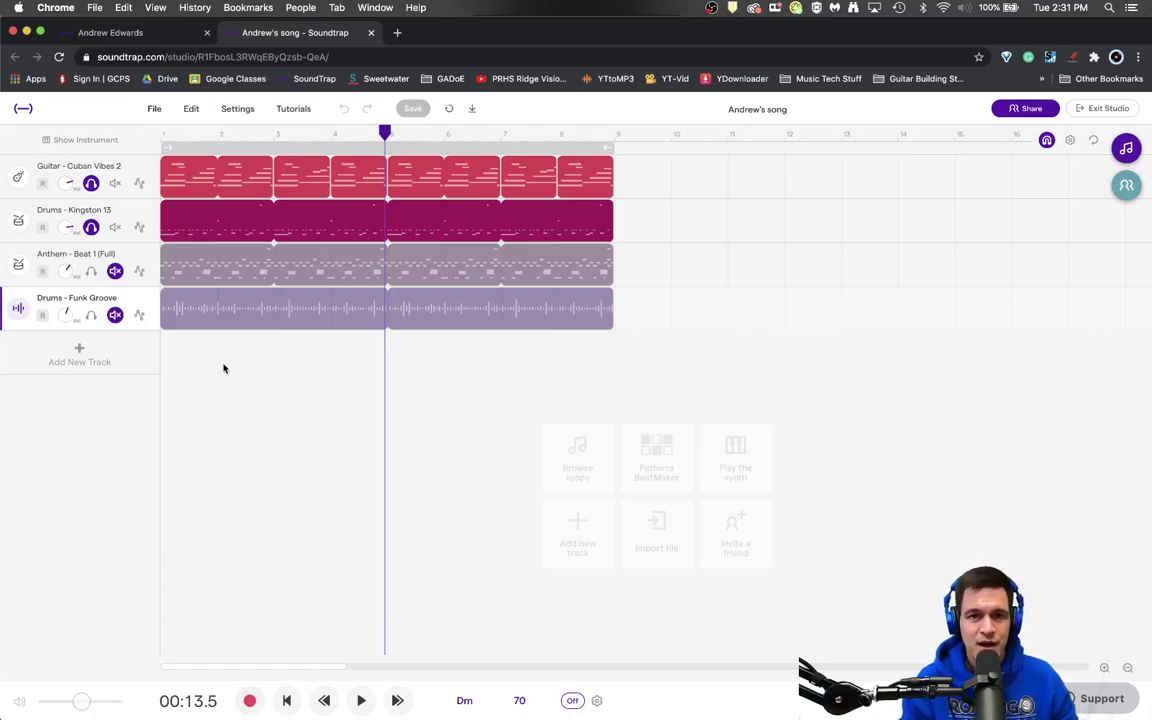
# Pan the Guitar - Cuban Vibes 2 Acoustic Guitar Pick track to the right.
pyautogui.click(19, 180)
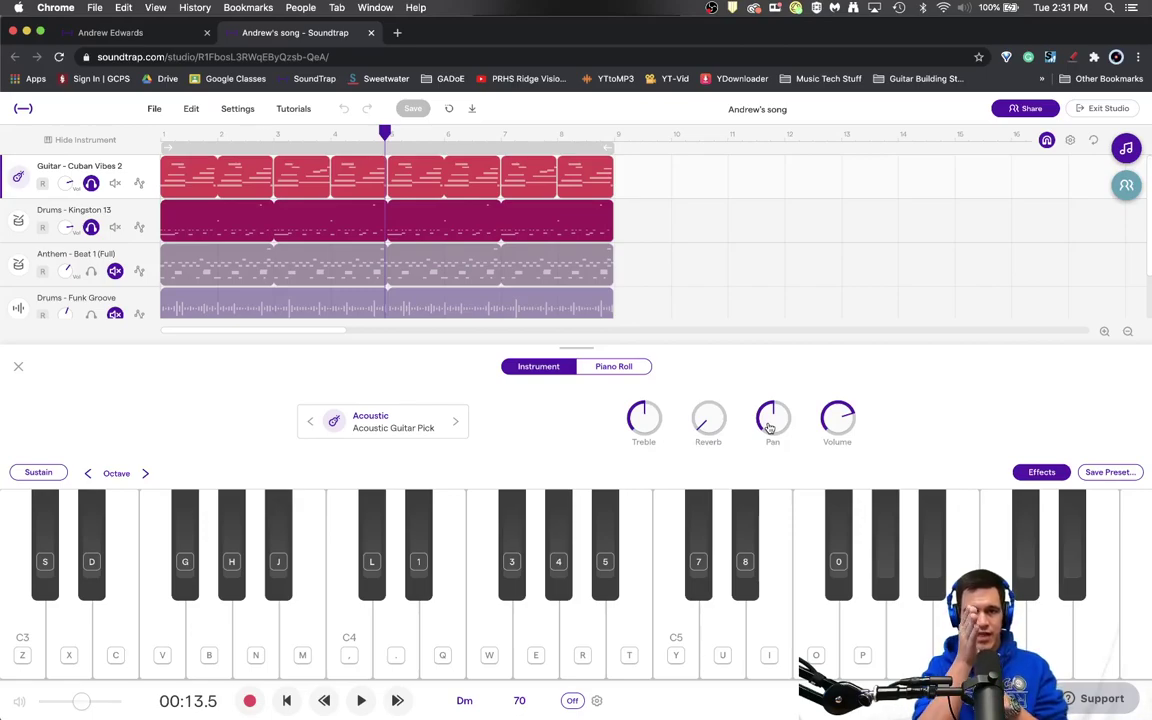
pyautogui.moveTo(770, 427); pyautogui.dragTo(740, 242)
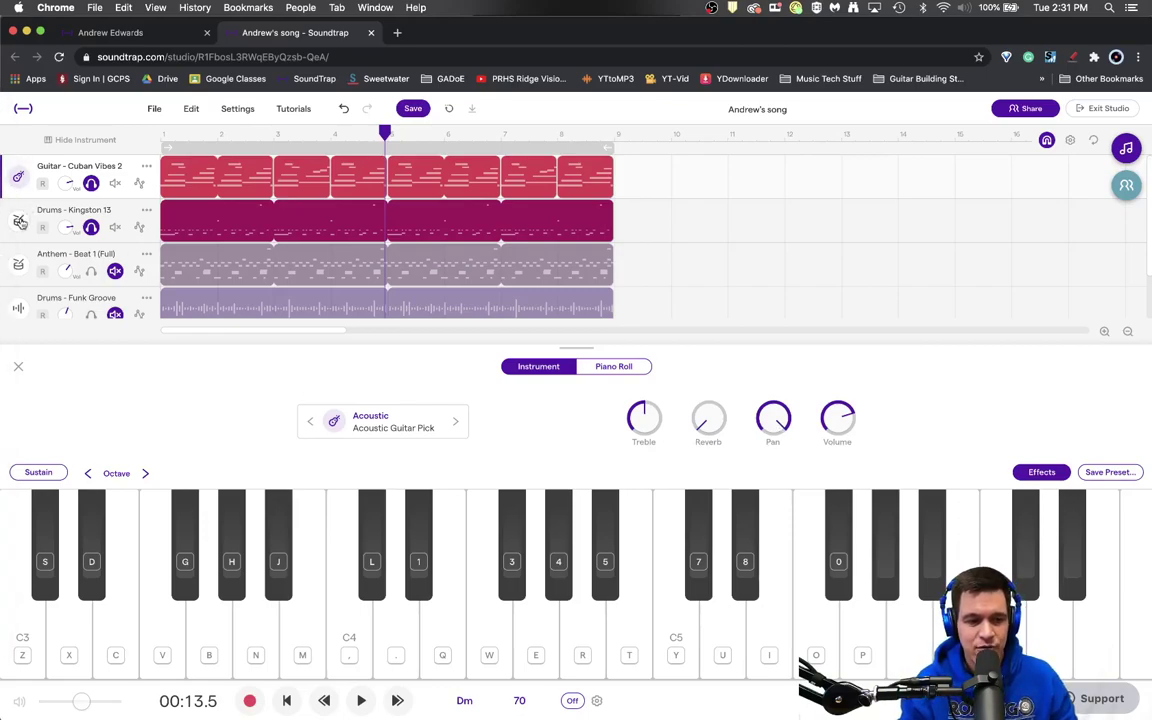
# Turn the Drums - Kingston 13 Seventies kit pan left, then replay the song from the top.
pyautogui.click(19, 222)
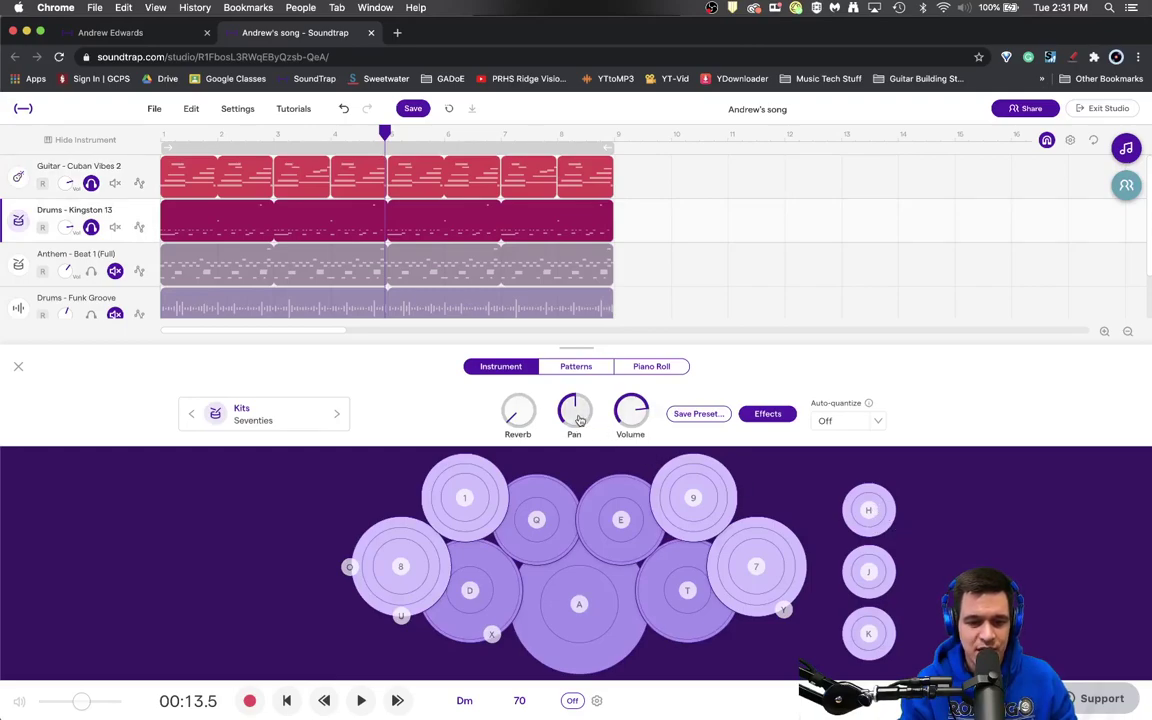
pyautogui.moveTo(576, 414); pyautogui.dragTo(562, 532)
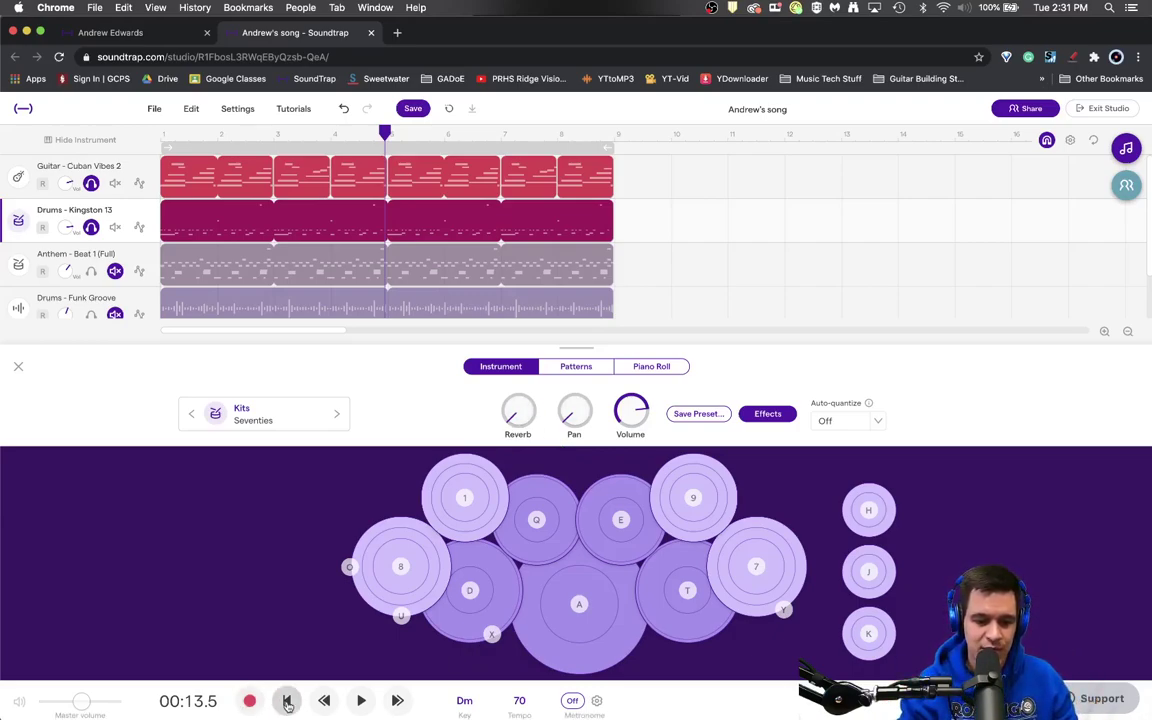
pyautogui.click(286, 700)
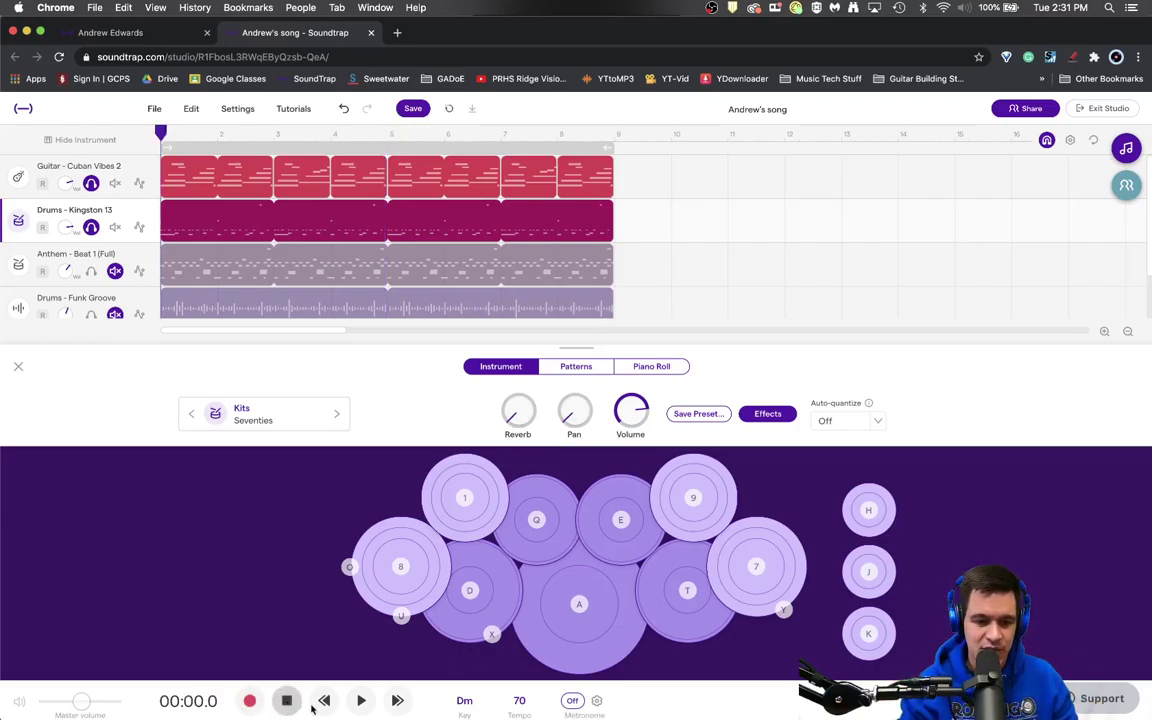
pyautogui.click(361, 703)
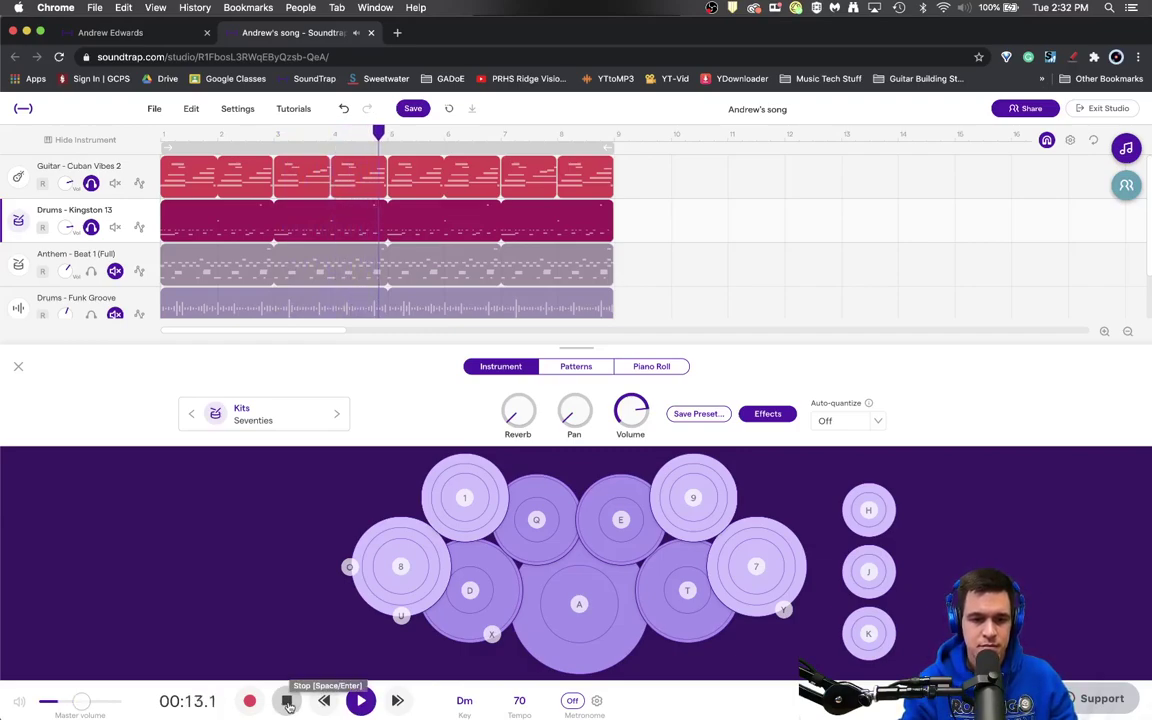
# Stop playback at 00:13.5 and readjust how far right the Guitar - Cuban Vibes 2 is panned.
pyautogui.click(287, 703)
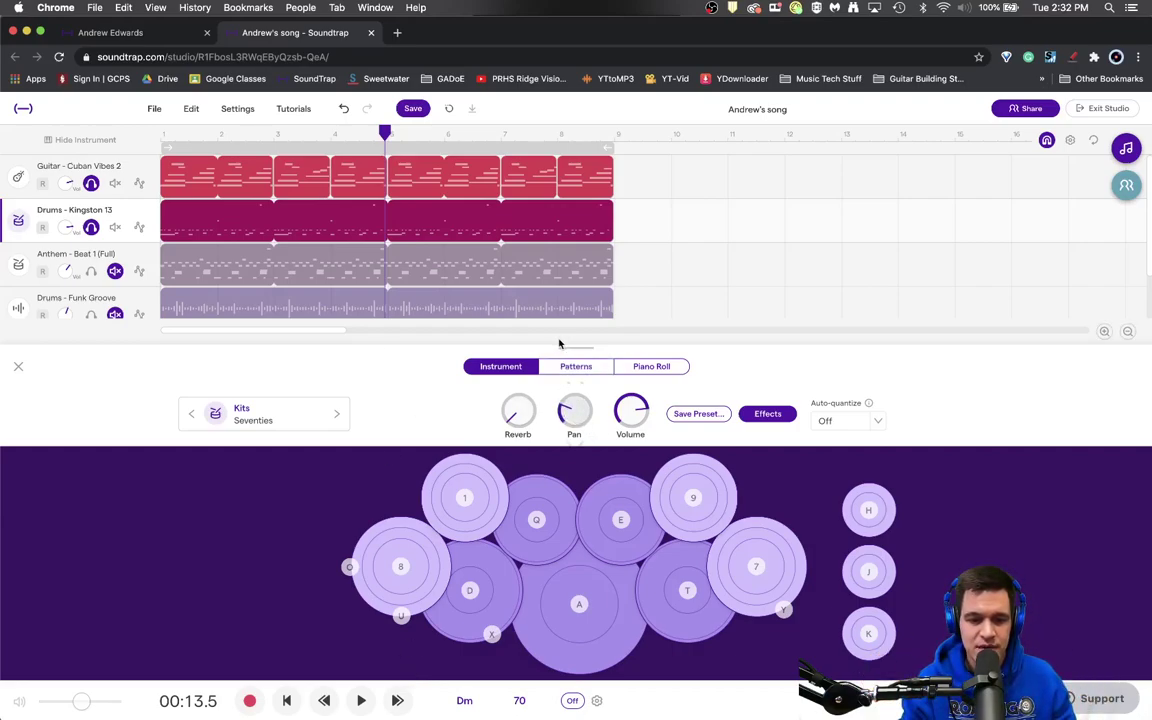
pyautogui.click(22, 160)
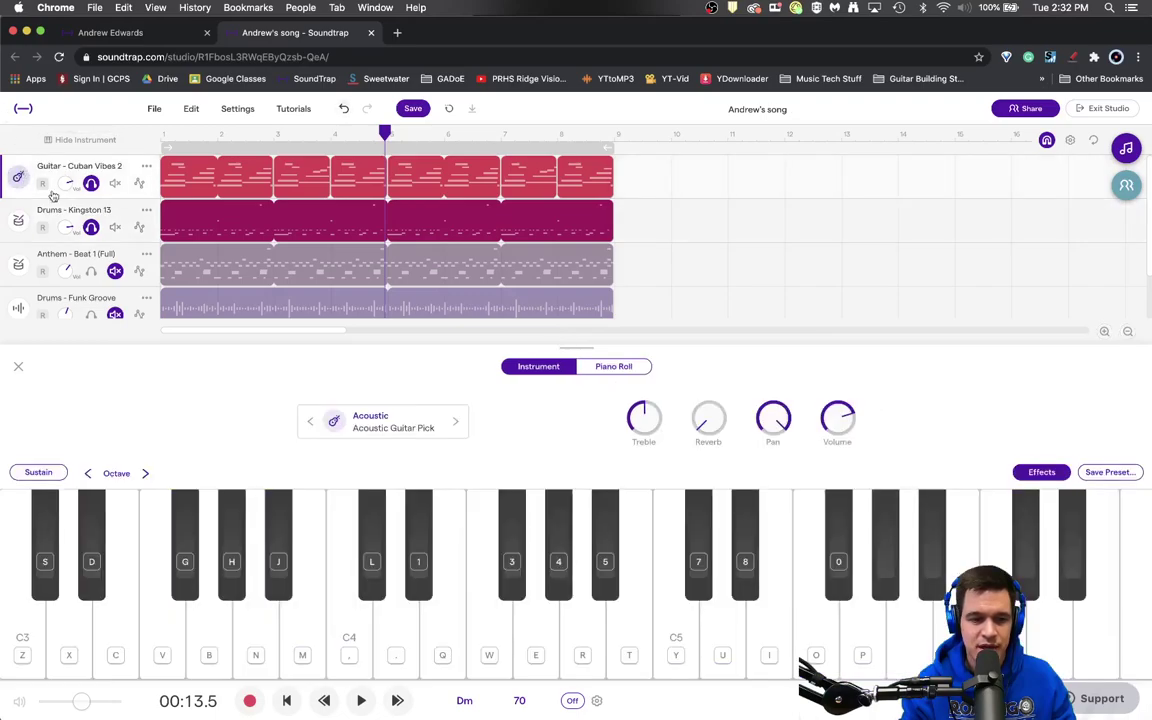
pyautogui.moveTo(773, 420); pyautogui.dragTo(746, 466)
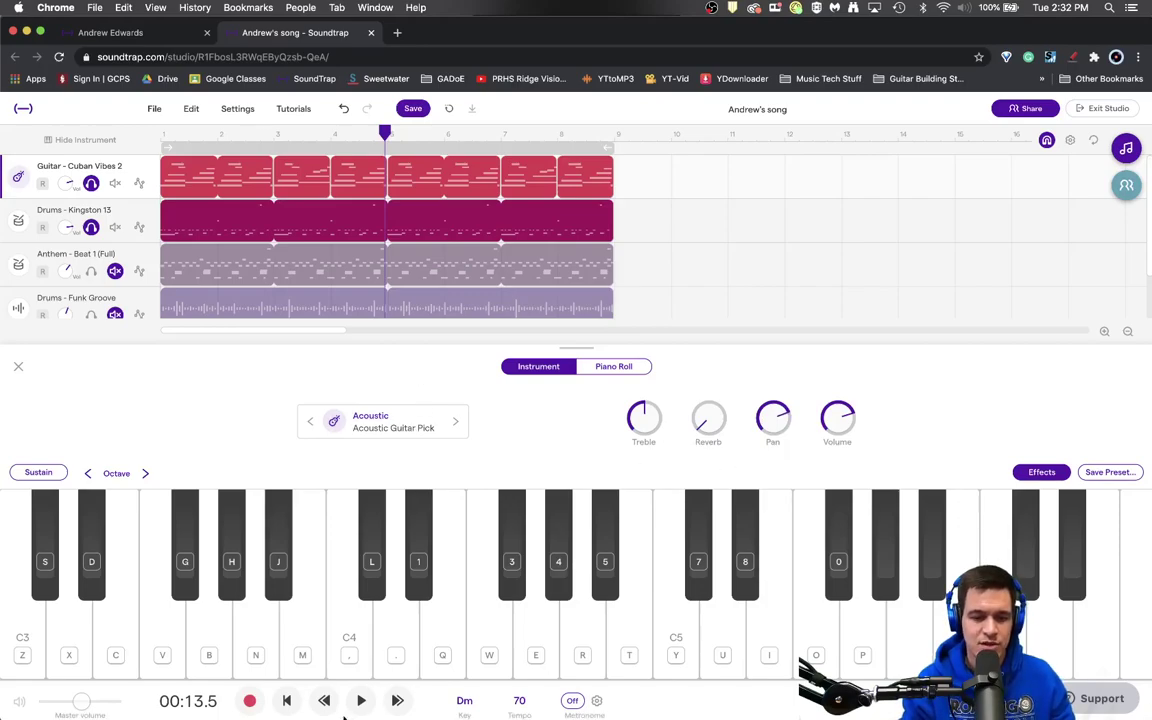
# Replay the song from the beginning to hear guitar right and drums left.
pyautogui.click(283, 703)
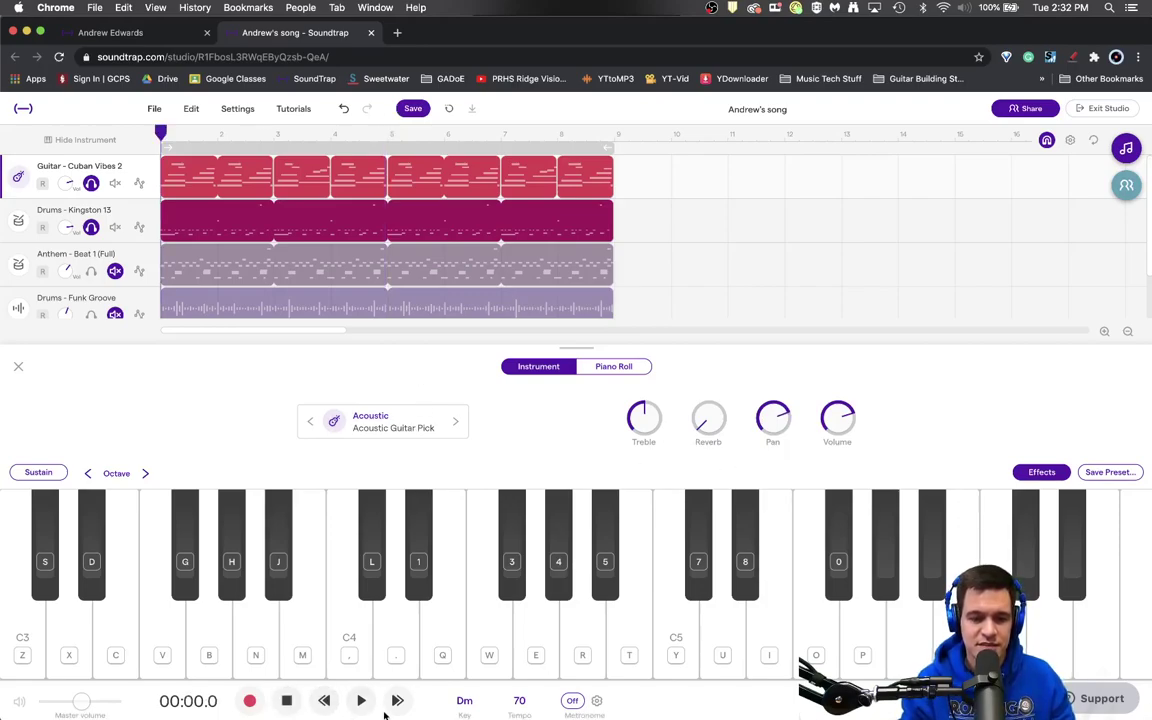
pyautogui.click(364, 705)
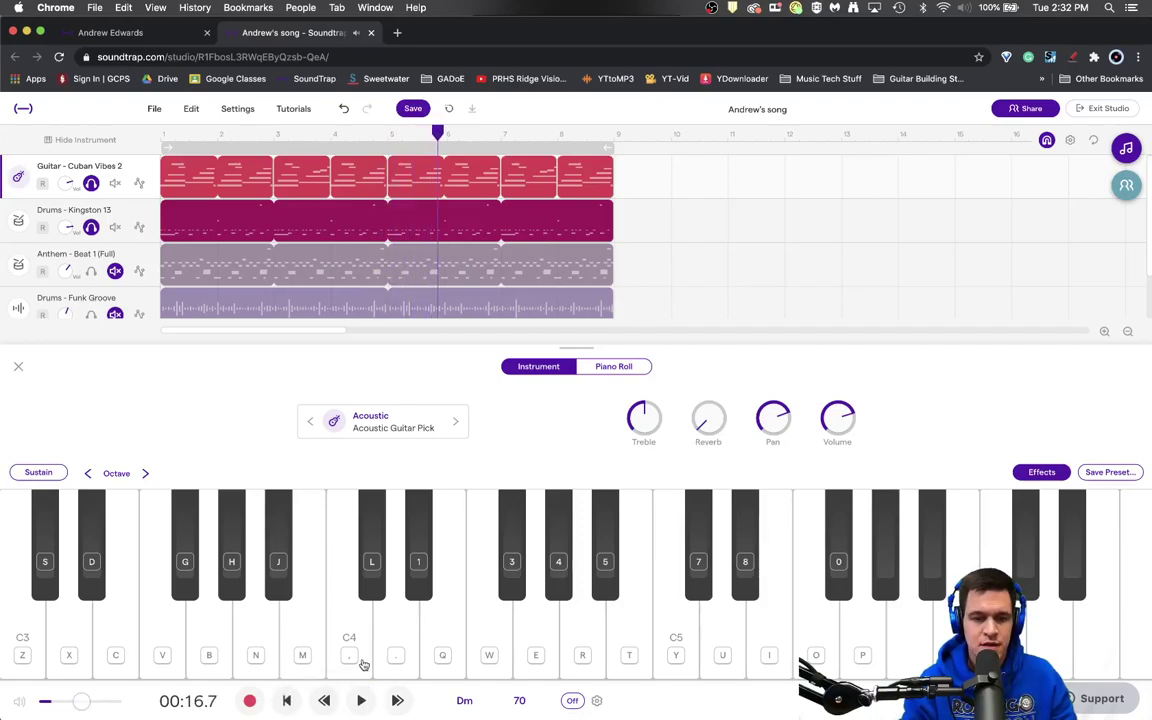
# Duplicate the guitar as Guitar - Cuban Vibes 1, pan it slightly left, and fine-tune Vibes 2's pan.
pyautogui.click(146, 166)
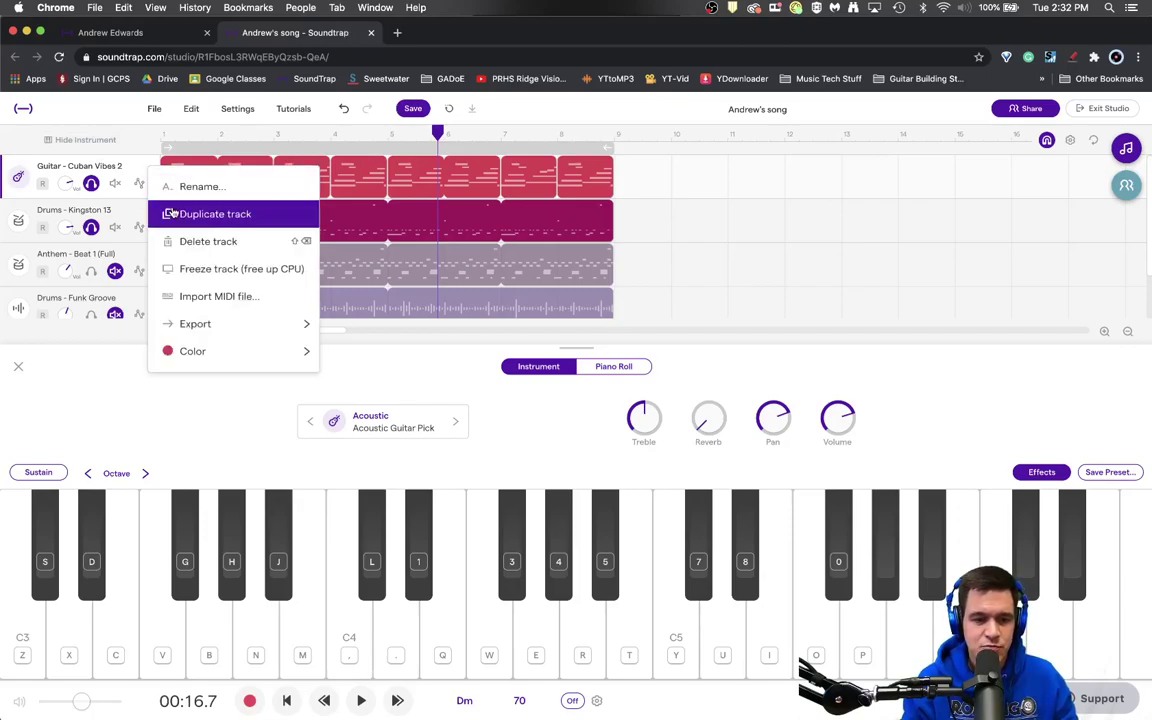
pyautogui.click(205, 213)
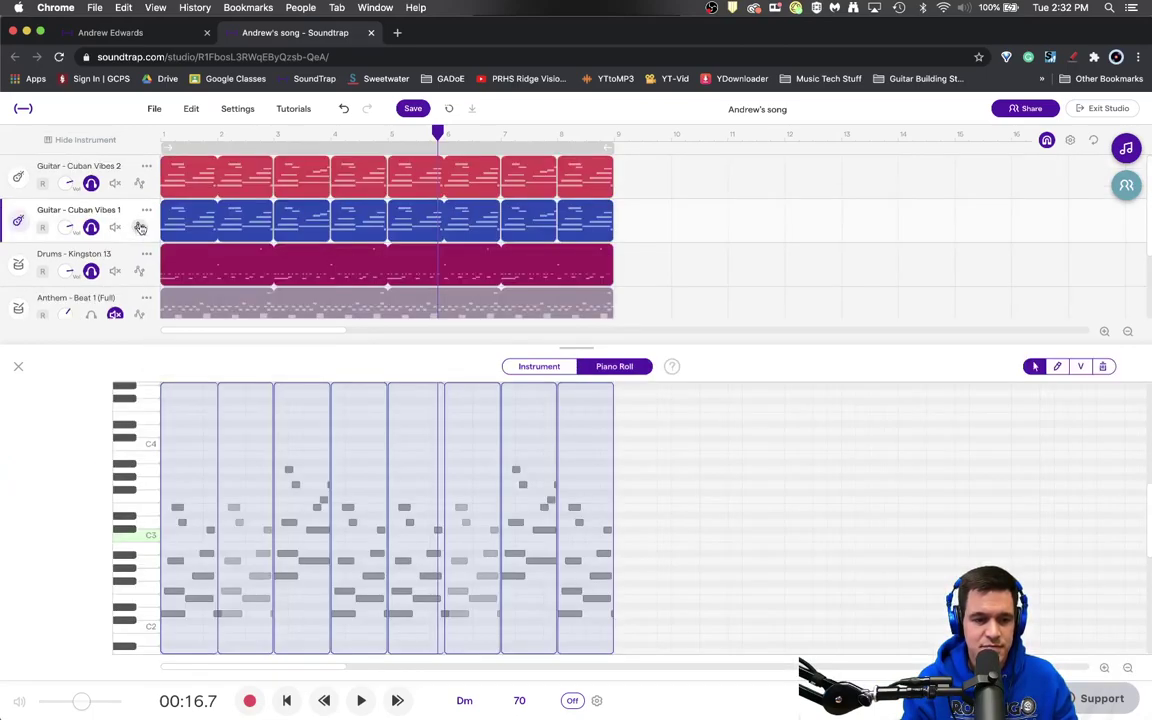
pyautogui.click(17, 180)
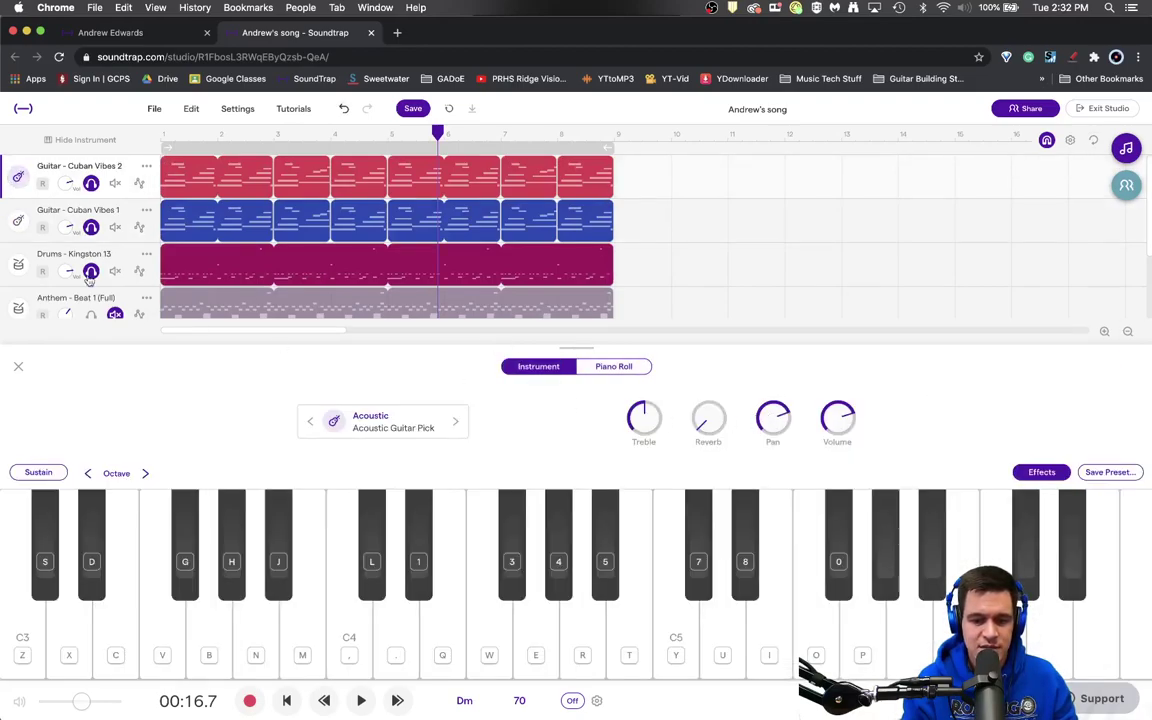
pyautogui.click(18, 220)
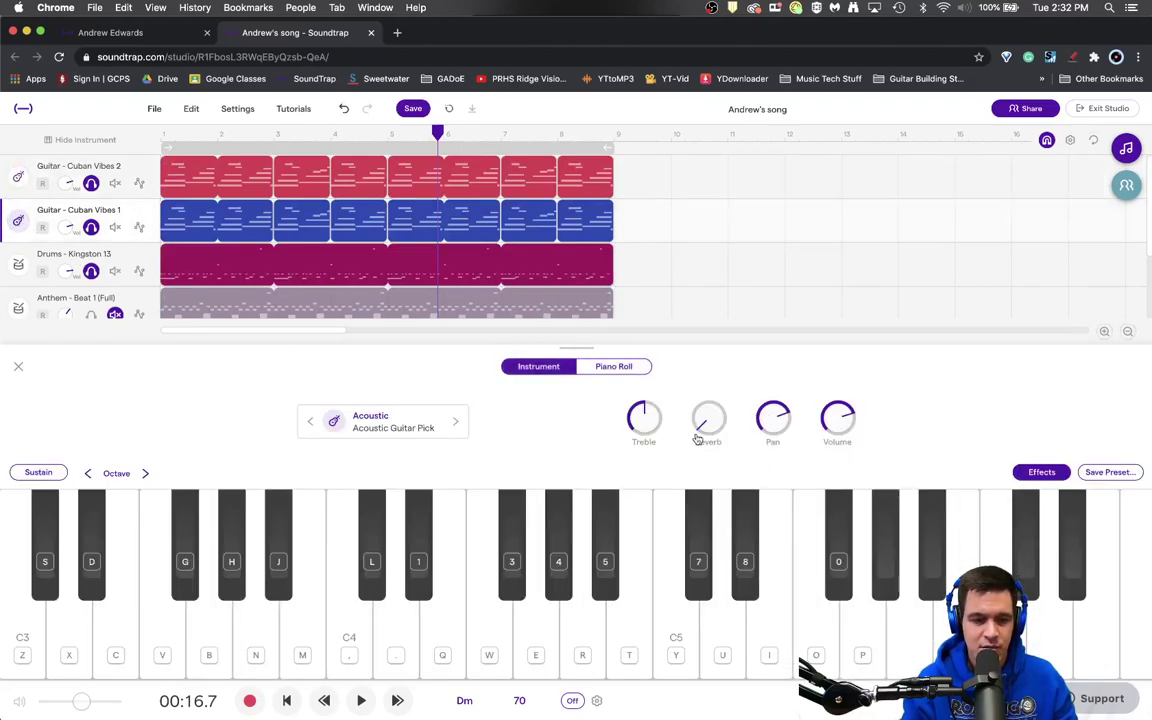
pyautogui.moveTo(772, 417); pyautogui.dragTo(743, 479)
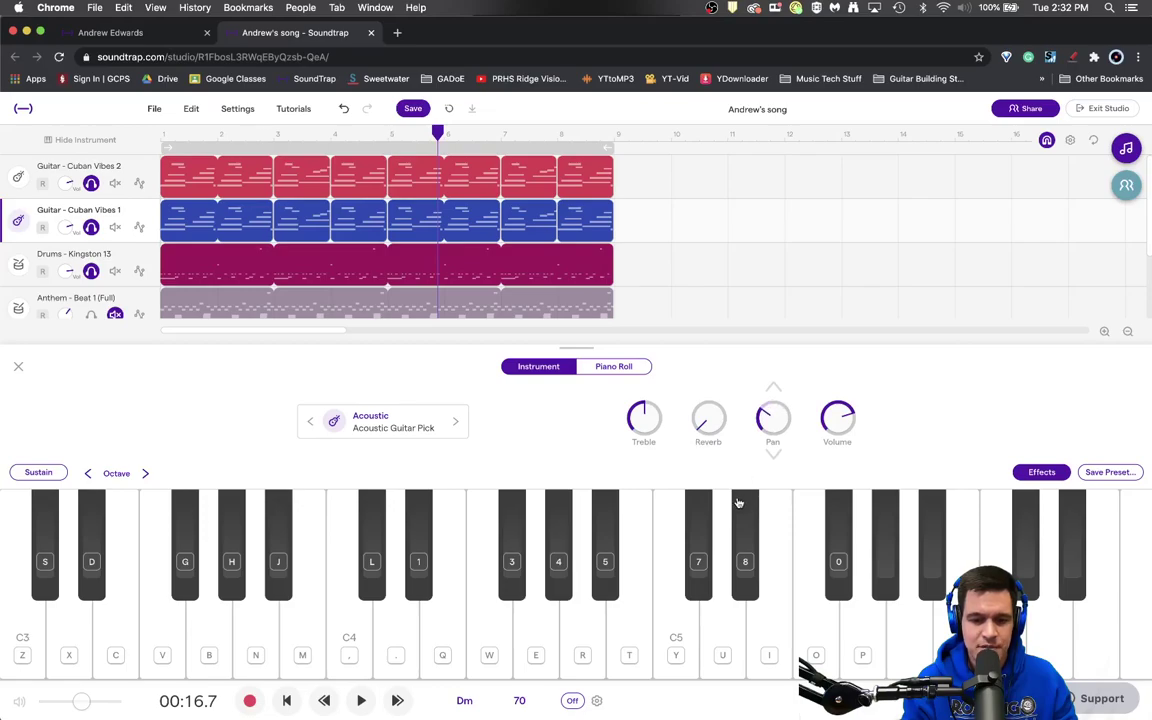
pyautogui.click(18, 172)
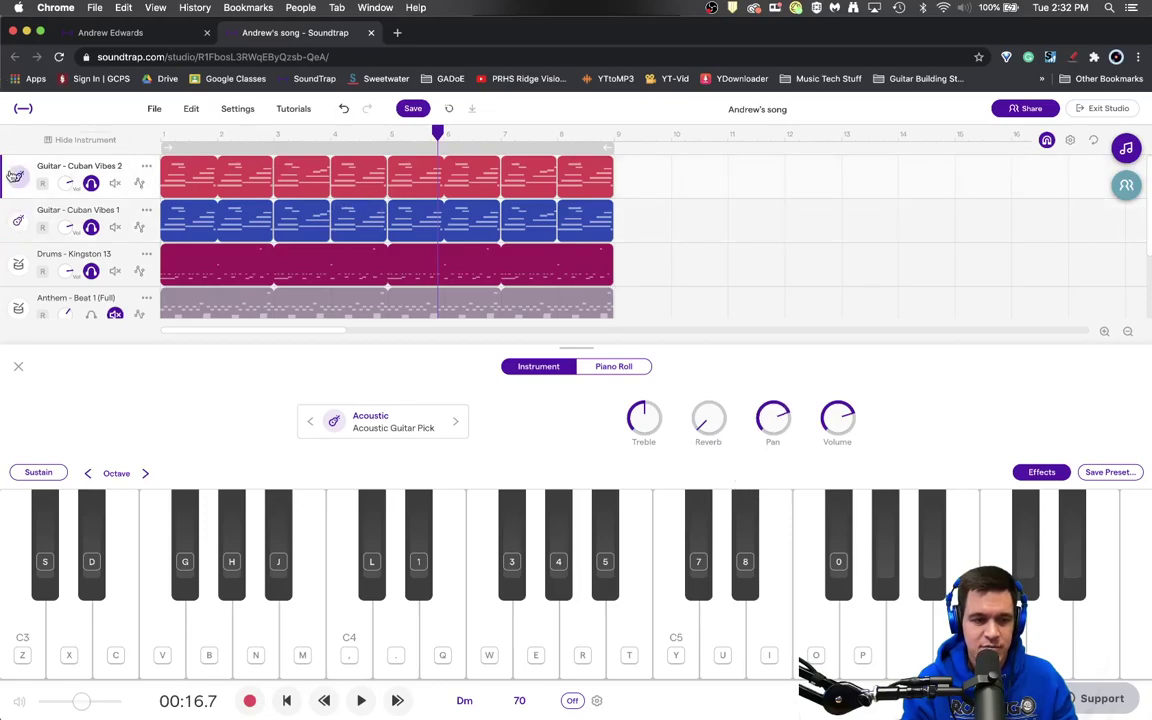
pyautogui.moveTo(772, 425); pyautogui.dragTo(772, 435)
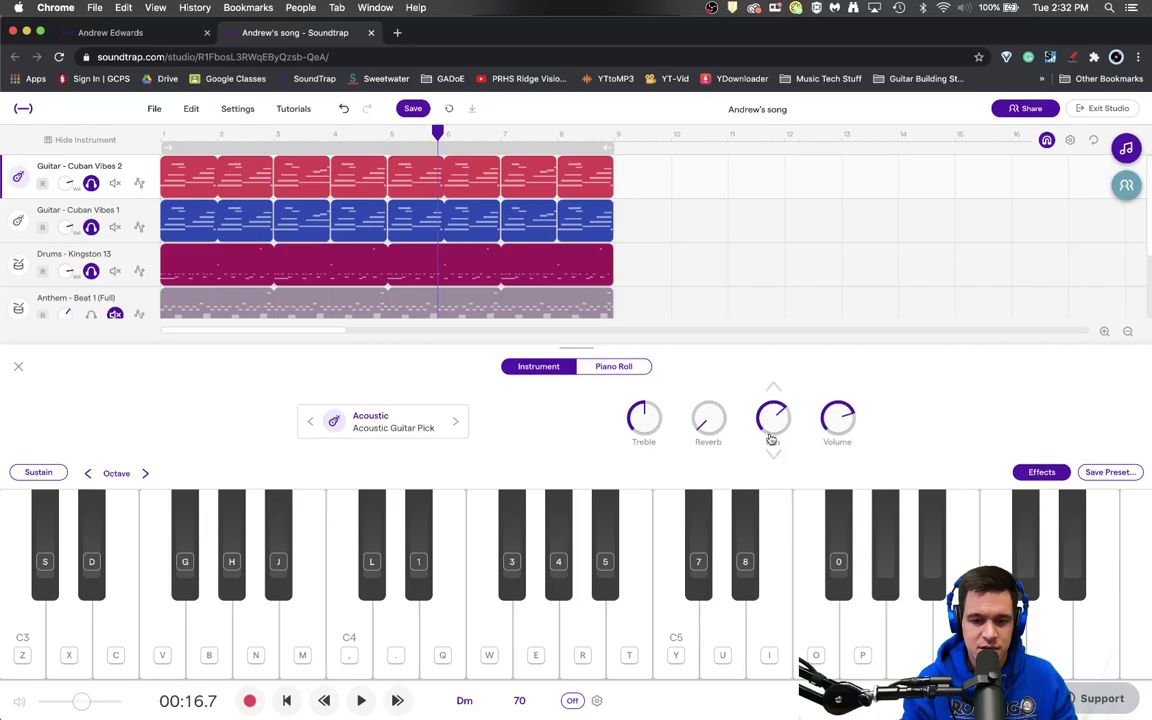
# Duplicate the Drums - Kingston 13 track and show the original drum kit's instrument settings.
pyautogui.click(145, 255)
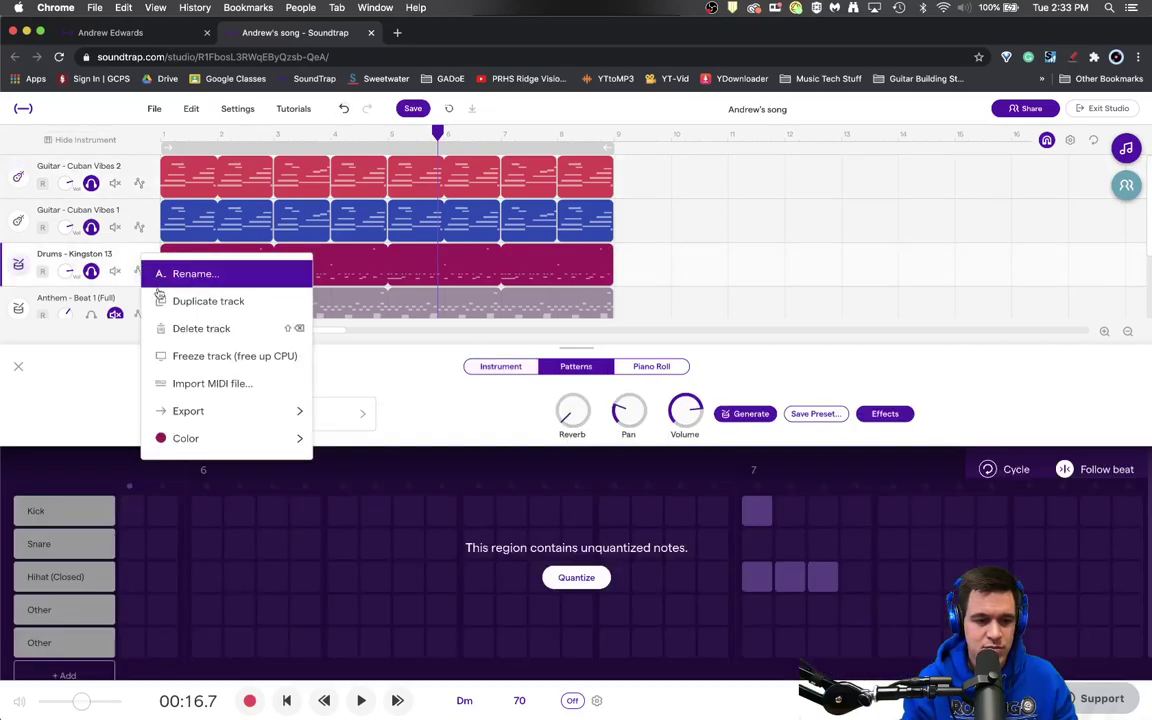
pyautogui.scroll(-2, 137, 230)
pyautogui.scroll(3, 137, 218)
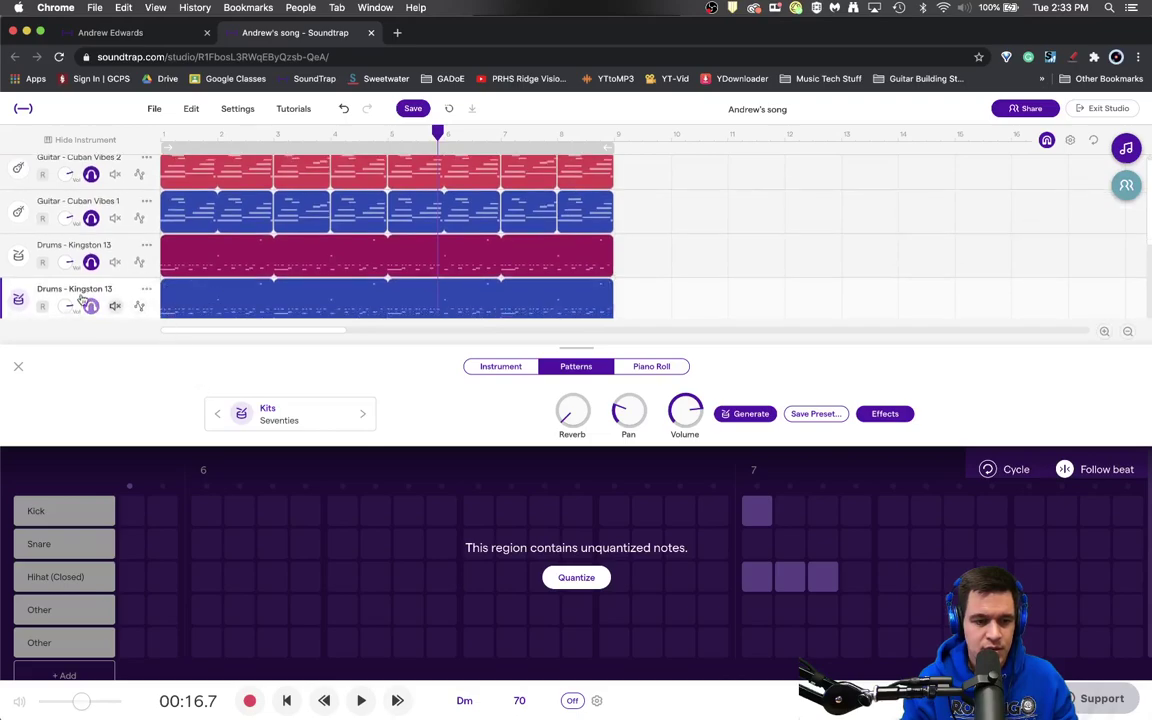
pyautogui.click(510, 367)
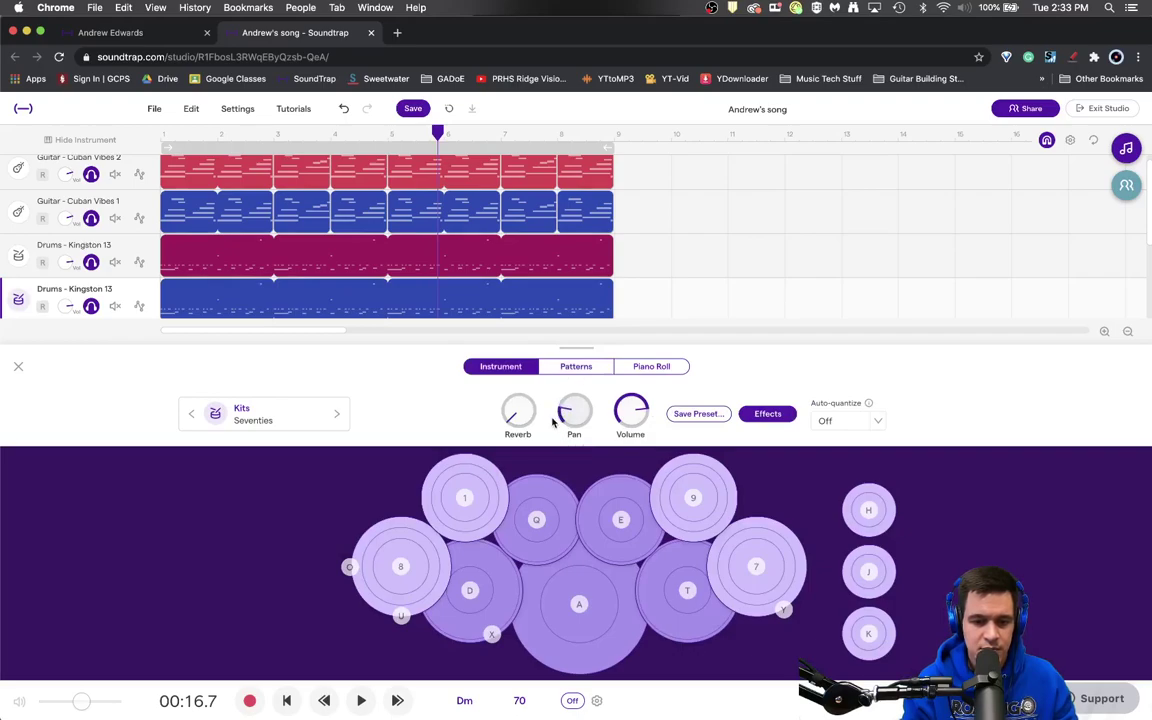
pyautogui.click(15, 252)
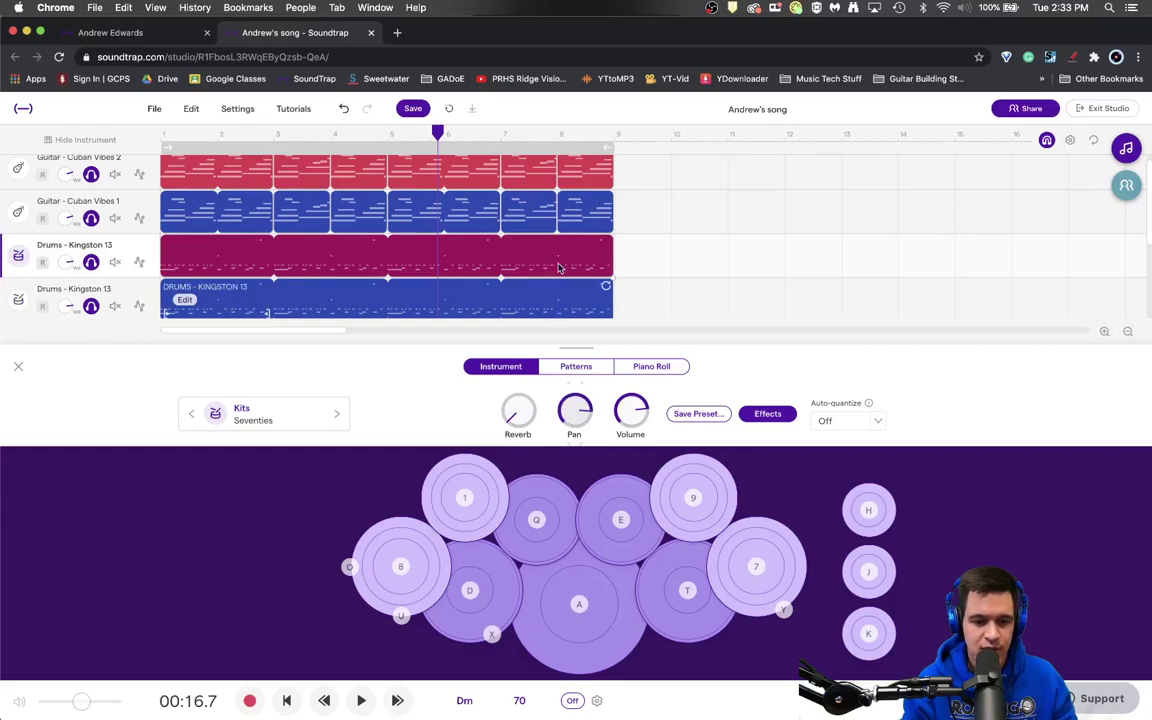
pyautogui.moveTo(559, 267)
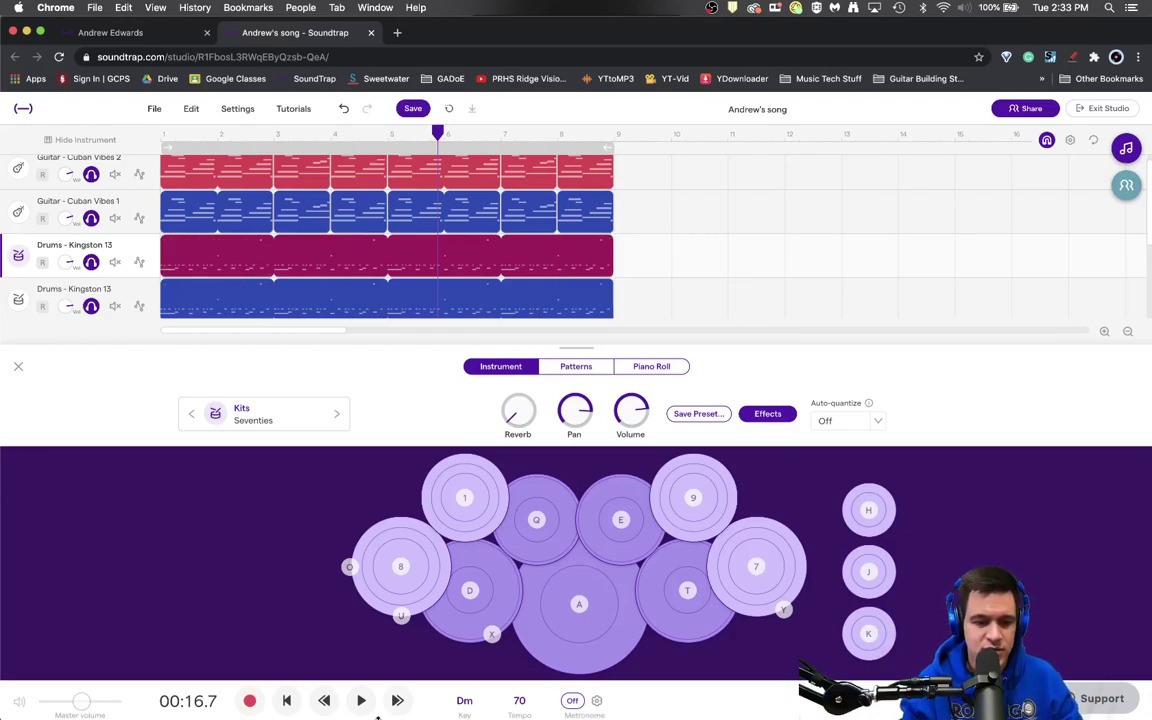
# Play the start of the doubled mix, stop it, and show the Guitar - Cuban Vibes 1 piano roll.
pyautogui.click(284, 700)
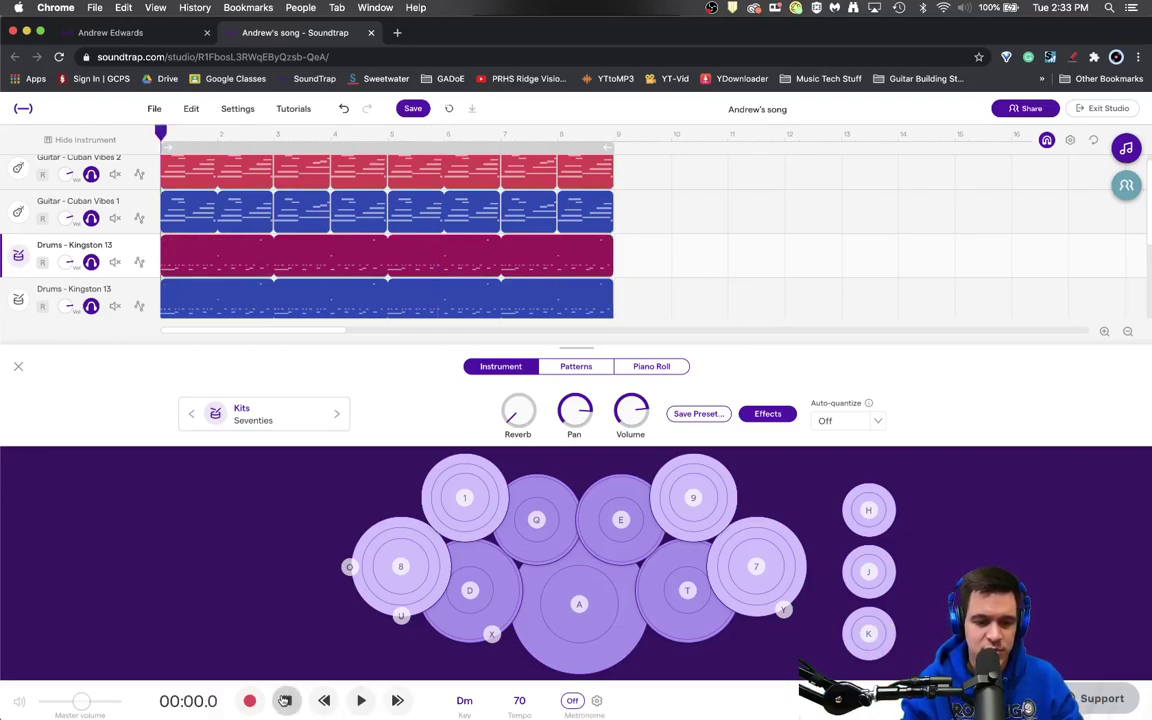
pyautogui.click(361, 700)
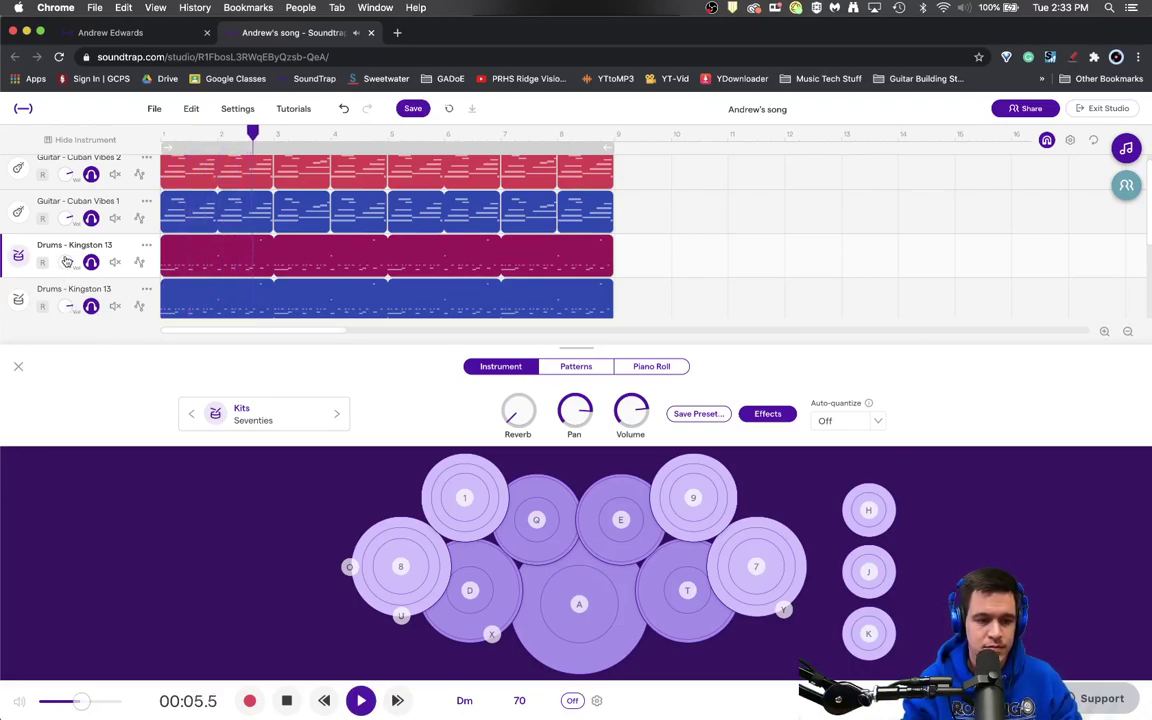
pyautogui.press('space')
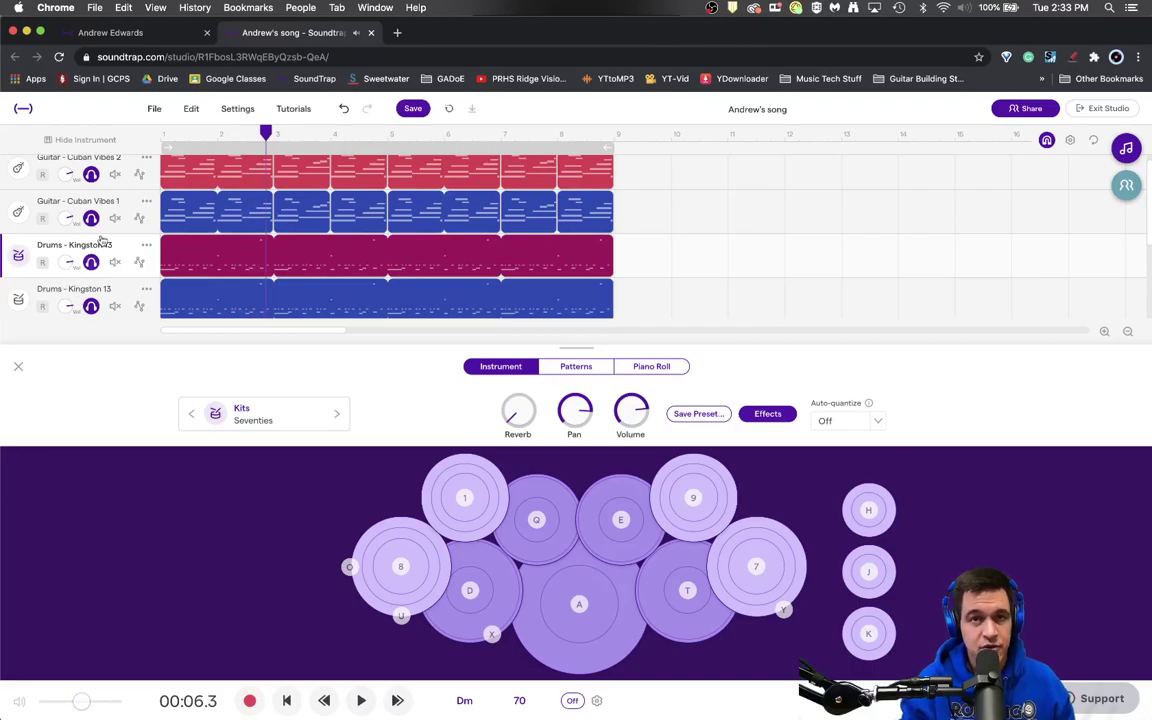
pyautogui.click(56, 205)
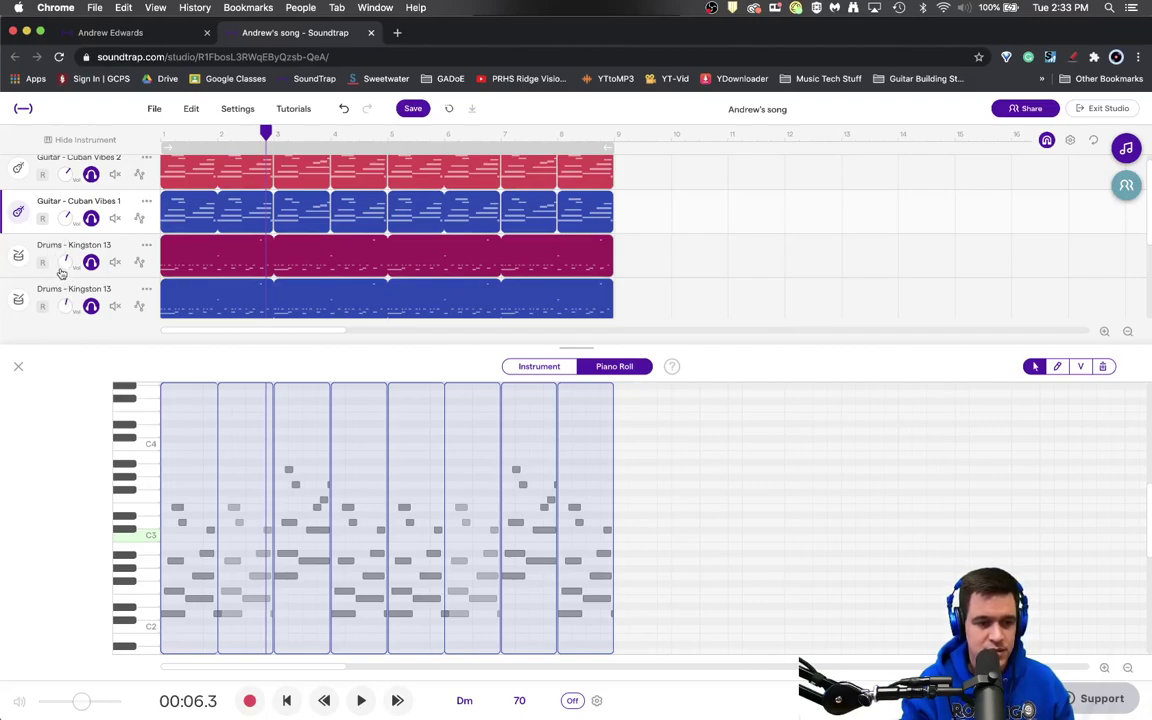
# Resume playback of the widened mix and stop it at 00:20.1.
pyautogui.press('space')
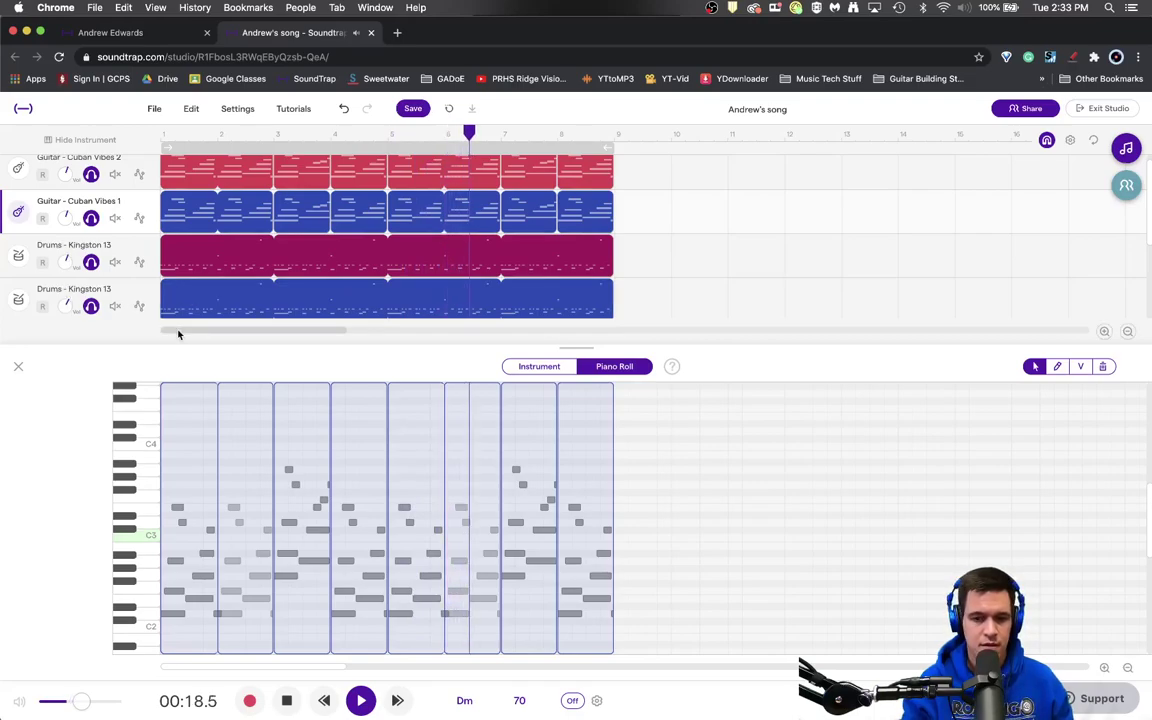
pyautogui.press('space')
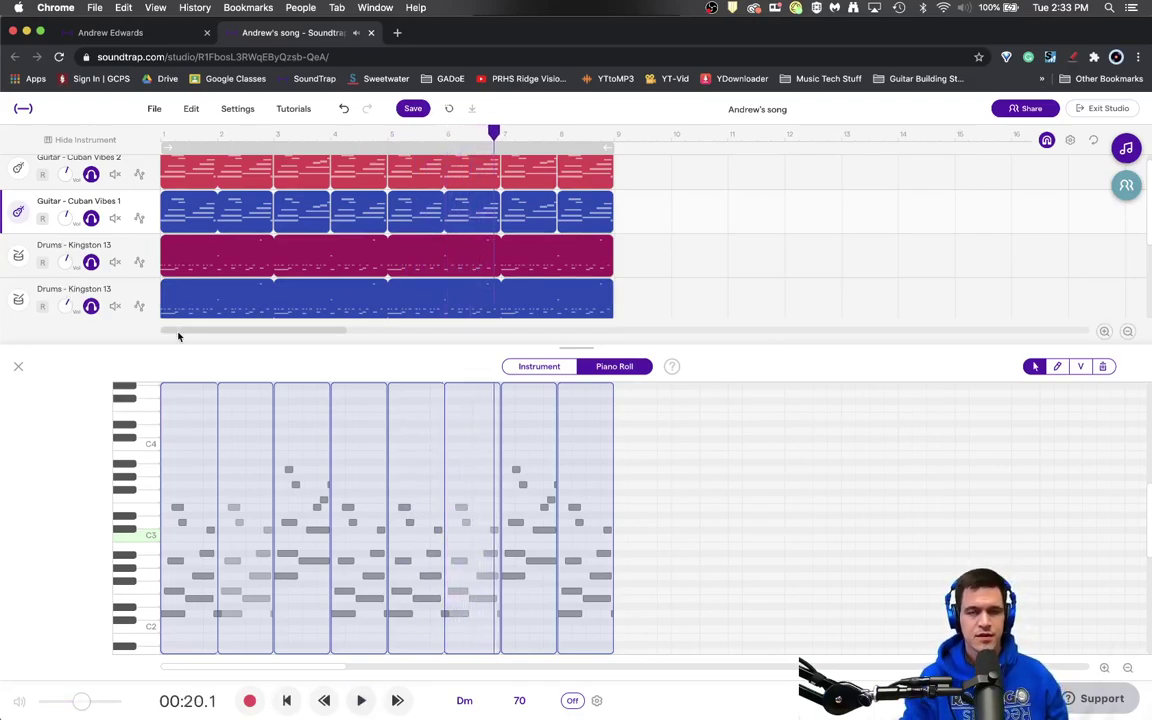